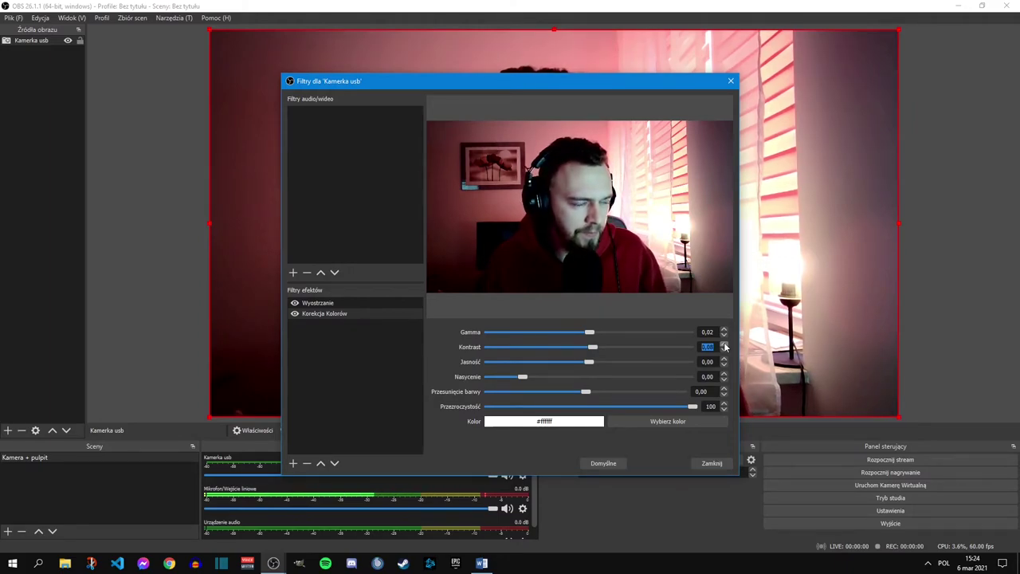
In the colour correction filter, set brightness to 0.02 and saturation to 0.30.
left_click(725, 358)
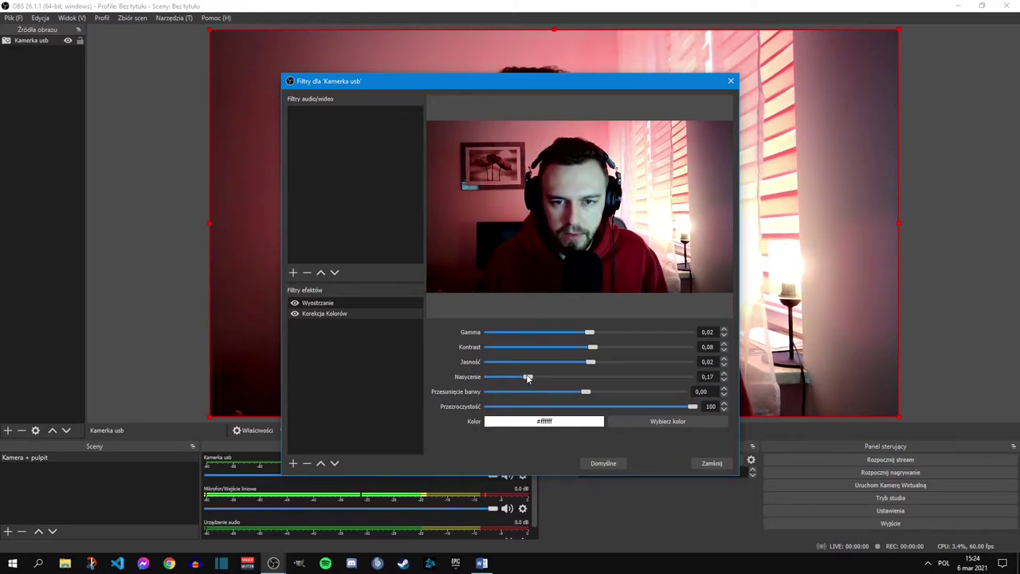
left_click_drag(527, 378, 532, 379)
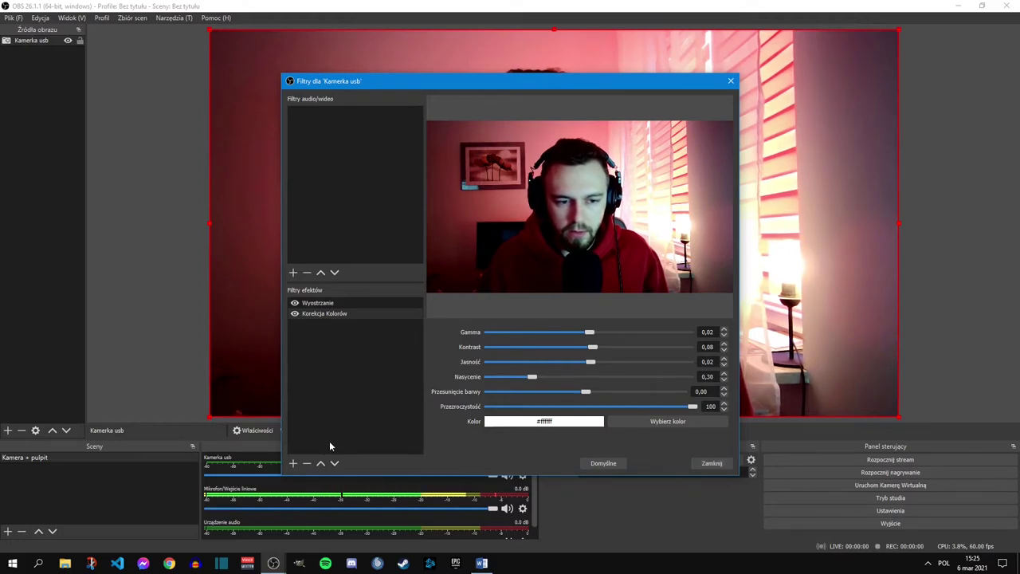
Add a Look-Up Tables (LUT) effect filter to the Kamerka usb source, keeping the default filter name.
left_click(292, 464)
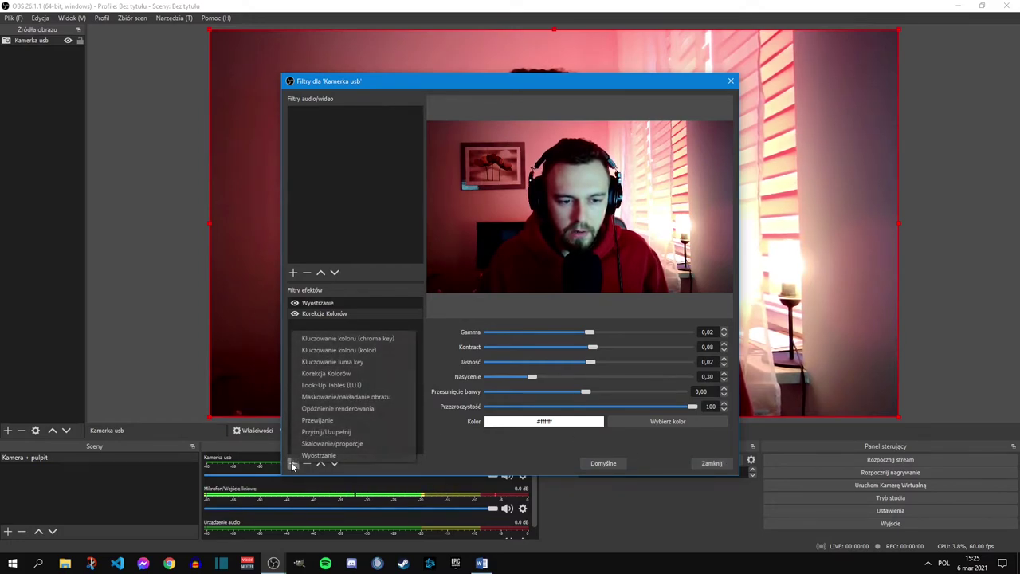
left_click(353, 387)
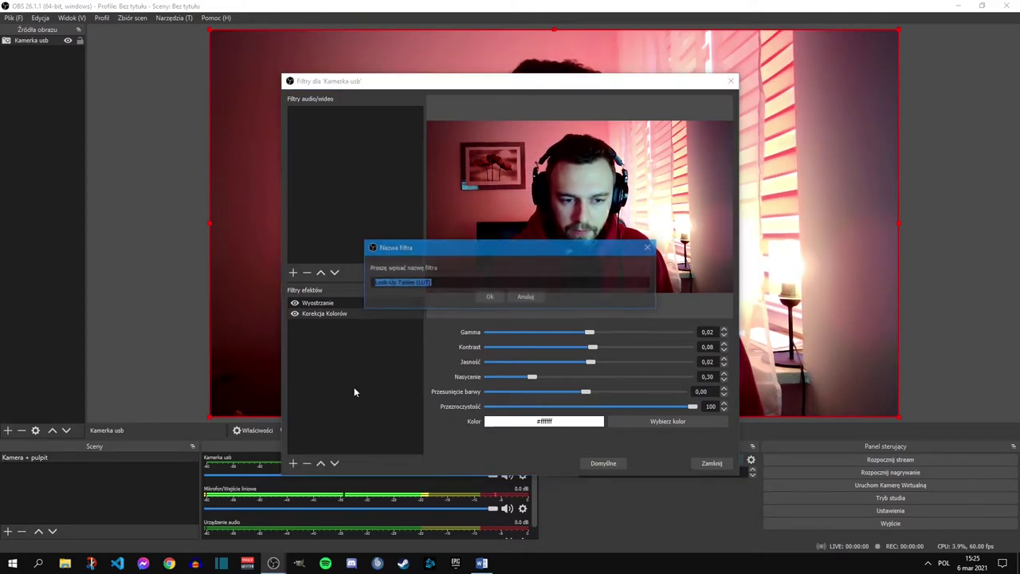
left_click(490, 297)
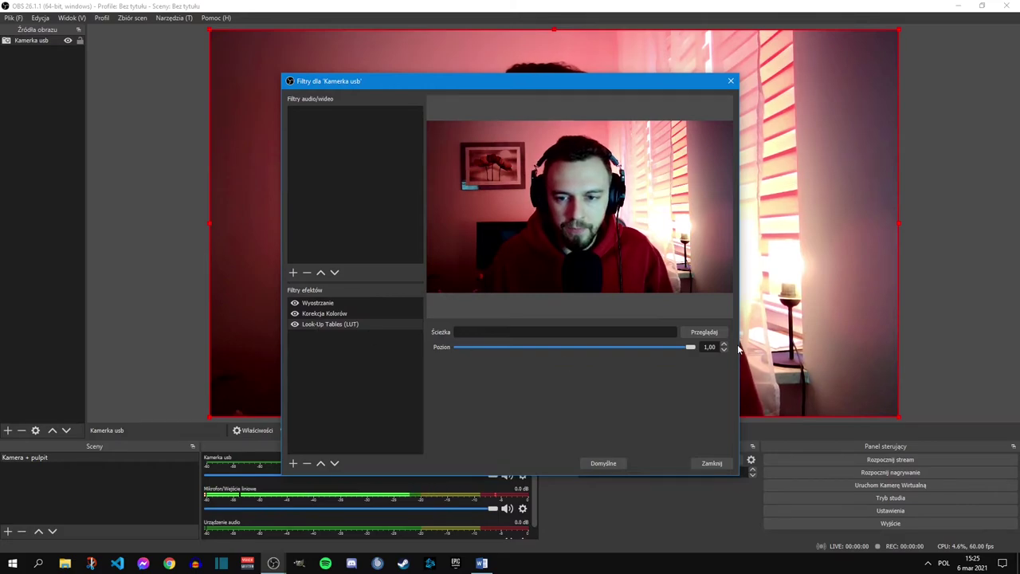
Load the Cain LUT from docs, iON gaming & tech, streamlabs, Gaming Careers LUTs, LUTs into the LUT filter.
left_click(709, 335)
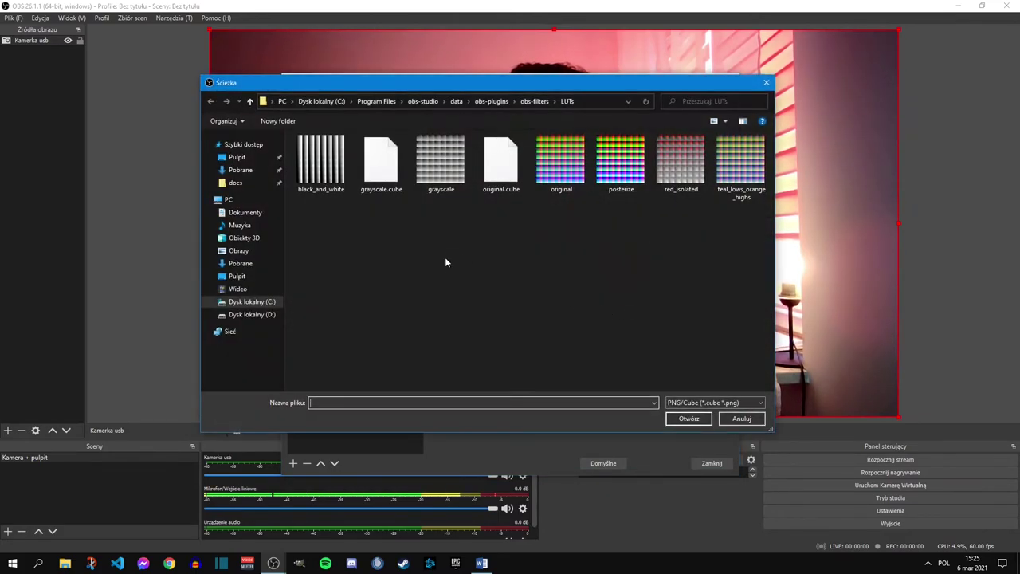
left_click(235, 182)
double_click(331, 208)
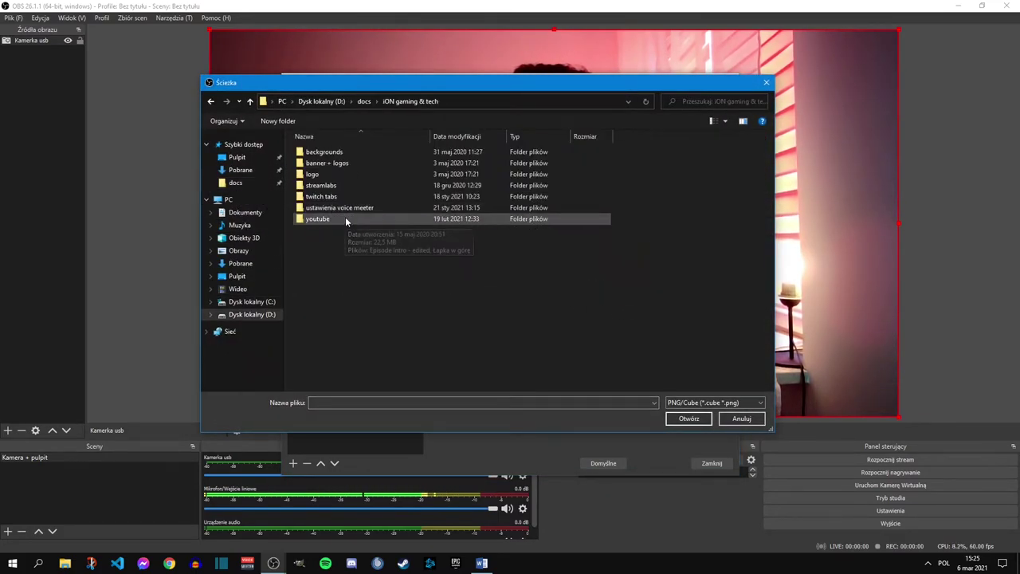
double_click(337, 189)
double_click(387, 179)
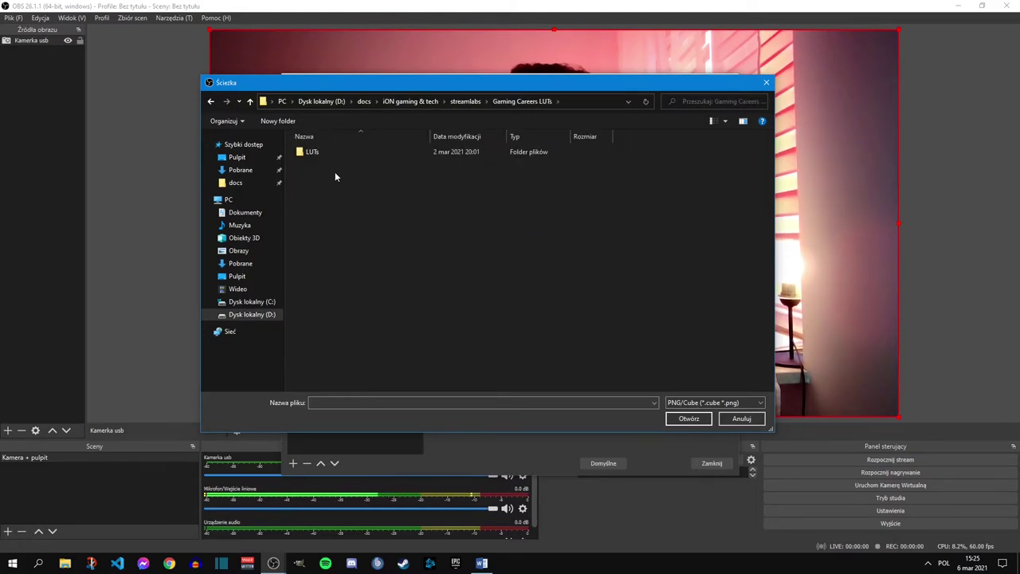
double_click(320, 156)
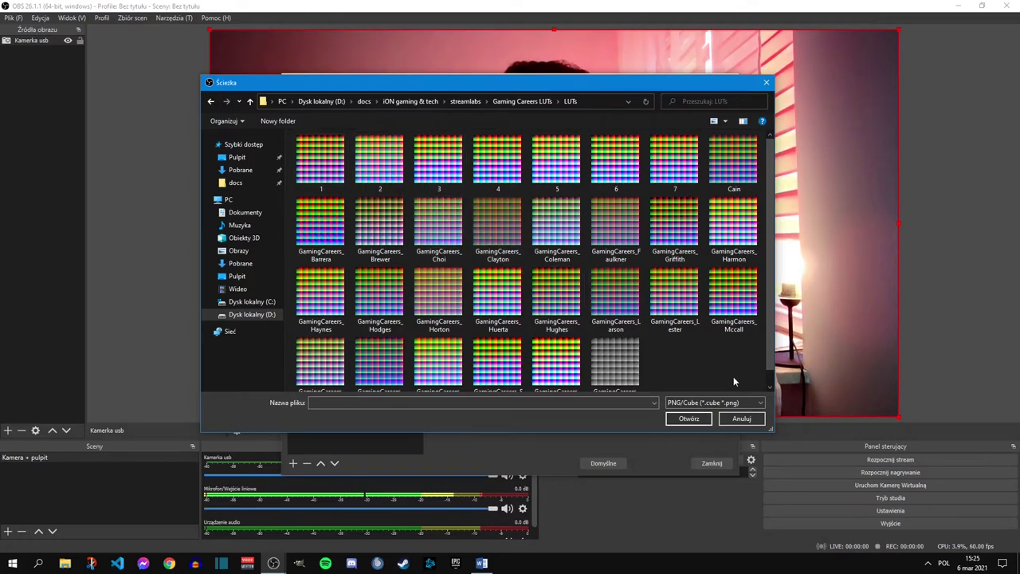
scroll(686, 345, "down", 1)
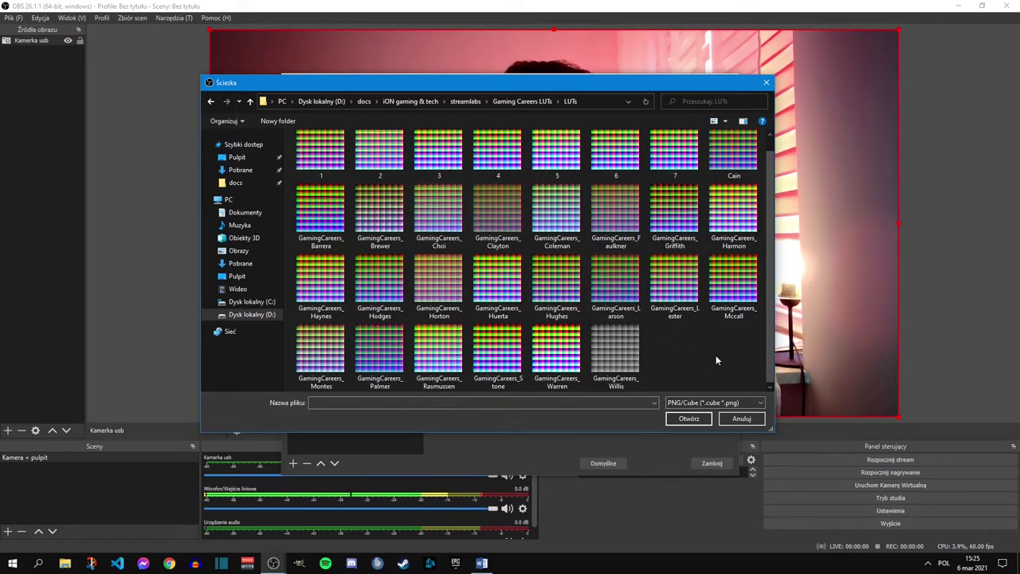
scroll(708, 349, "up", 1)
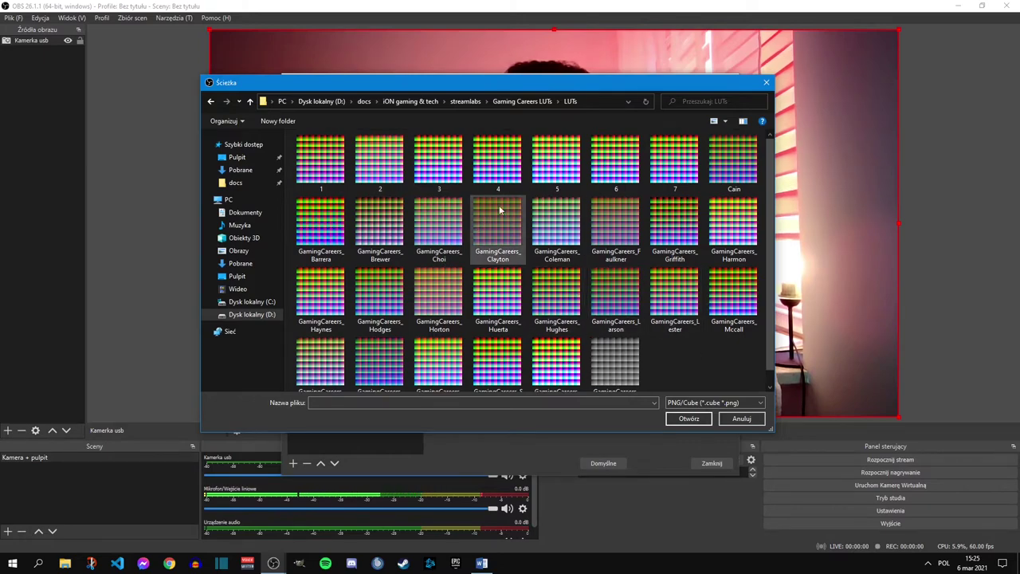
left_click(727, 162)
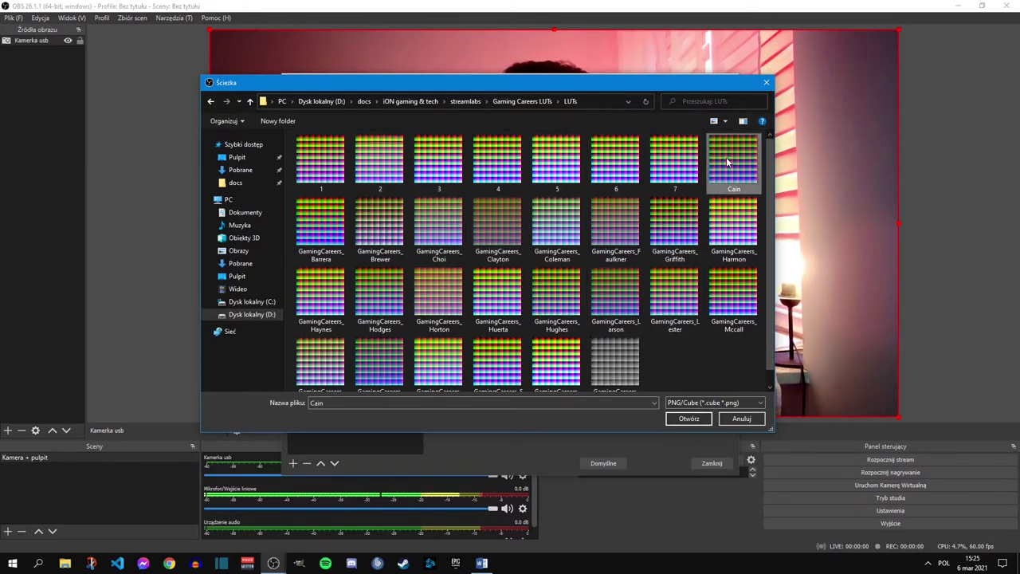
left_click(689, 419)
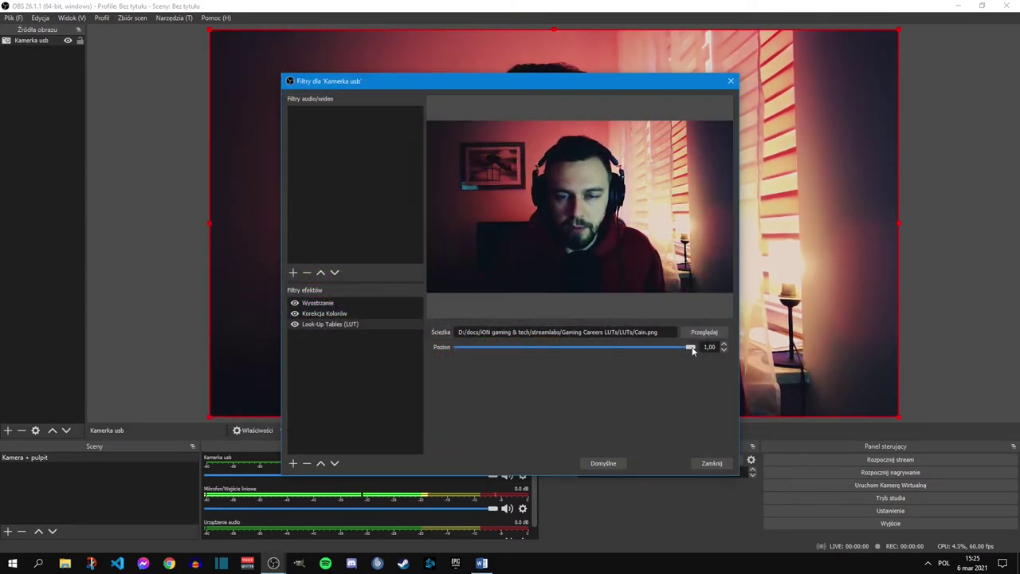
Reduce the LUT filter's amount to 0.65 and close the filter settings.
left_click_drag(691, 349, 603, 350)
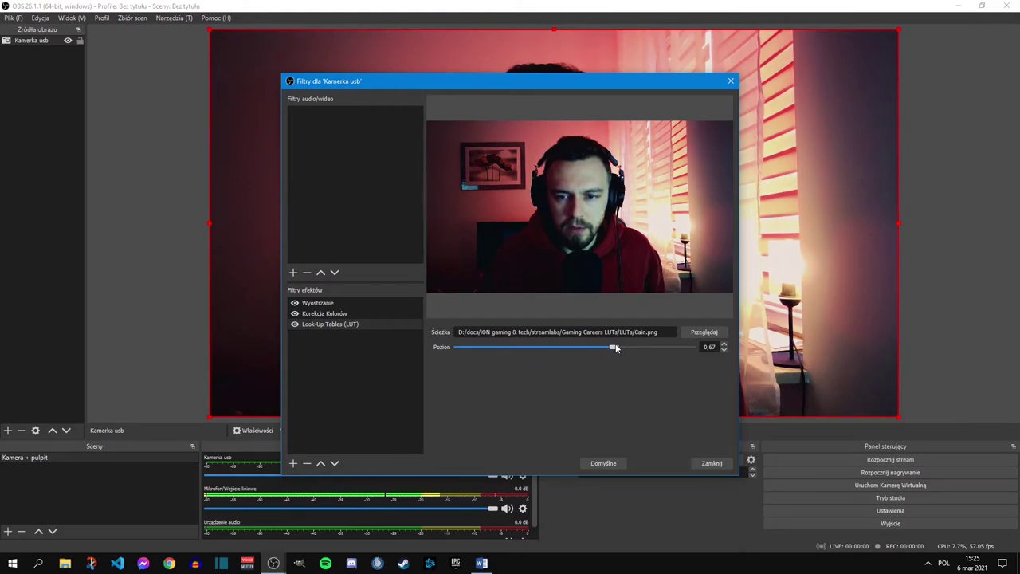
left_click_drag(612, 346, 610, 347)
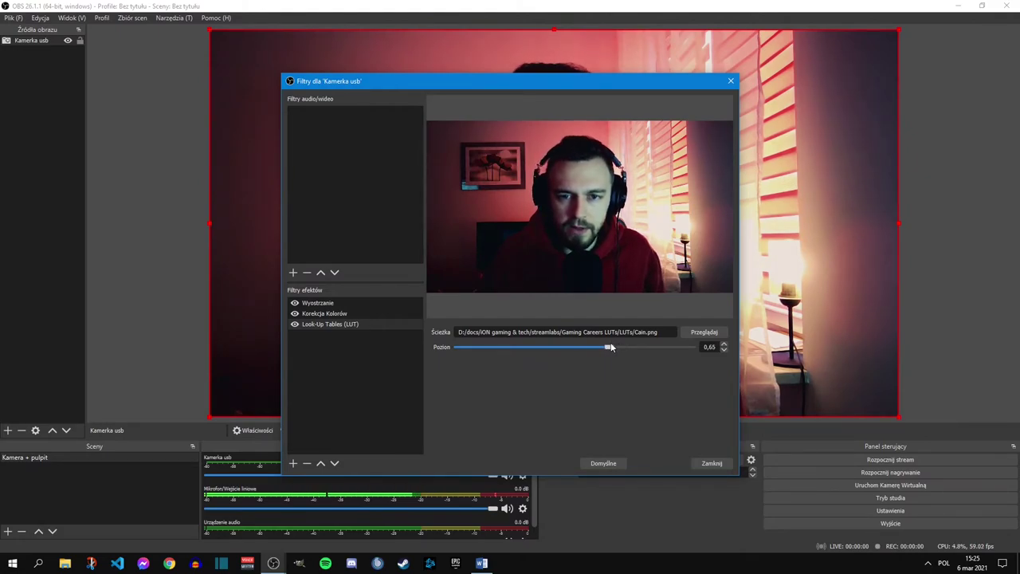
left_click(712, 463)
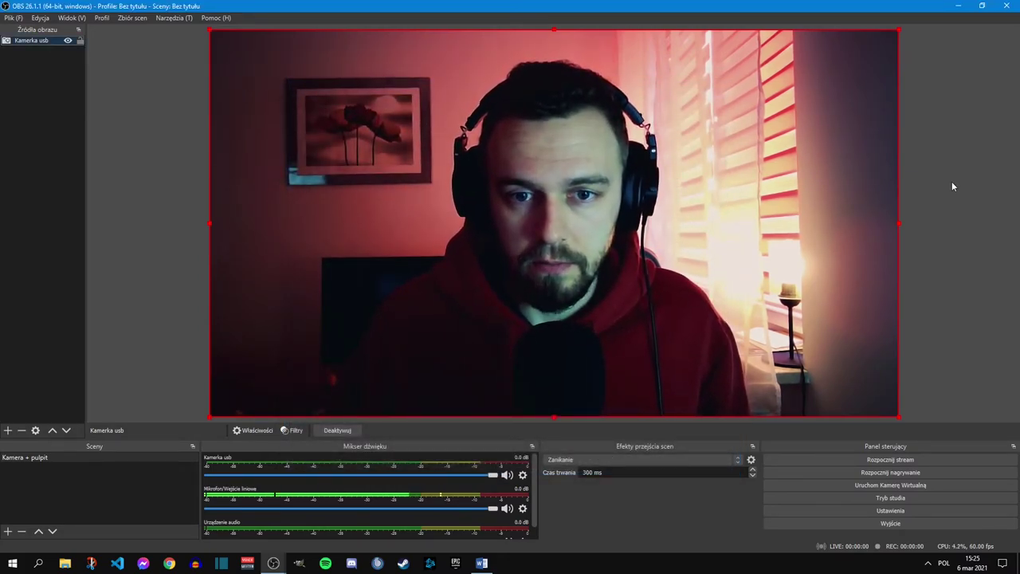
Reopen the filters of Kamerka usb and turn off the sharpening, colour correction and LUT filters.
right_click(32, 41)
left_click(61, 327)
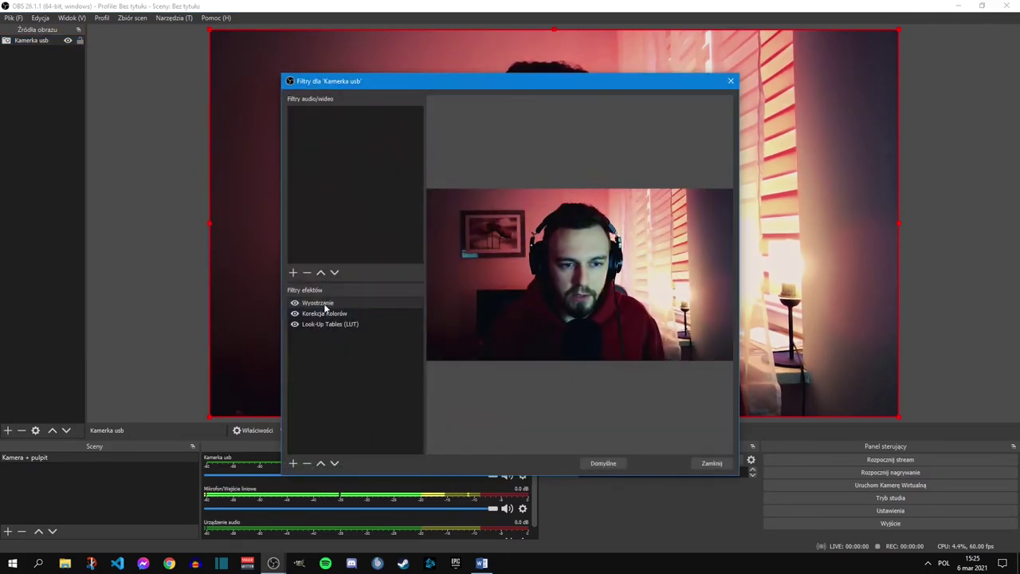
left_click_drag(354, 83, 580, 74)
left_click(521, 298)
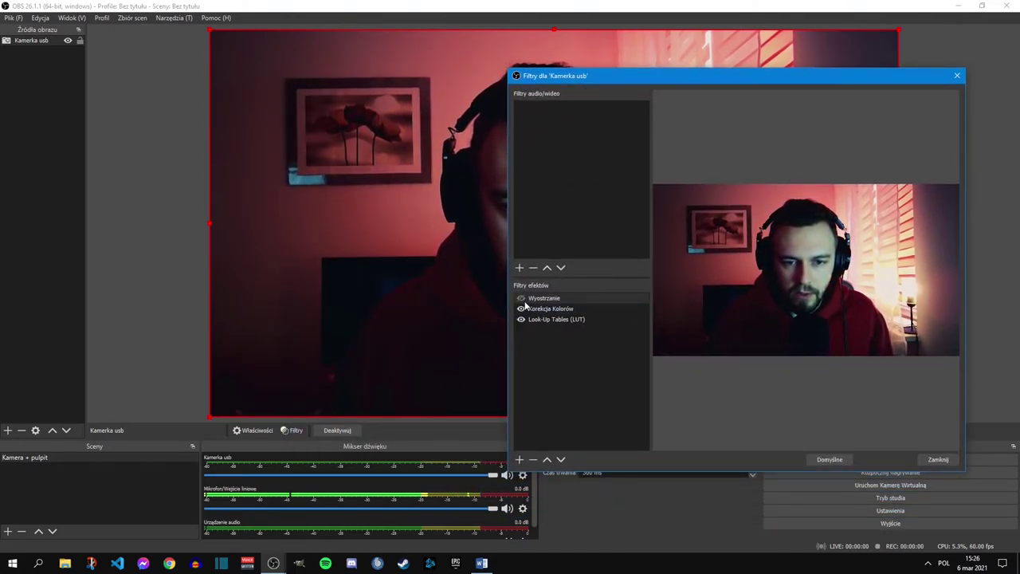
left_click(521, 308)
left_click(521, 320)
Turn the three effect filters back on one by one while comparing the camera preview, and close the filter settings.
left_click_drag(693, 72, 1014, 47)
left_click(845, 272)
left_click(846, 284)
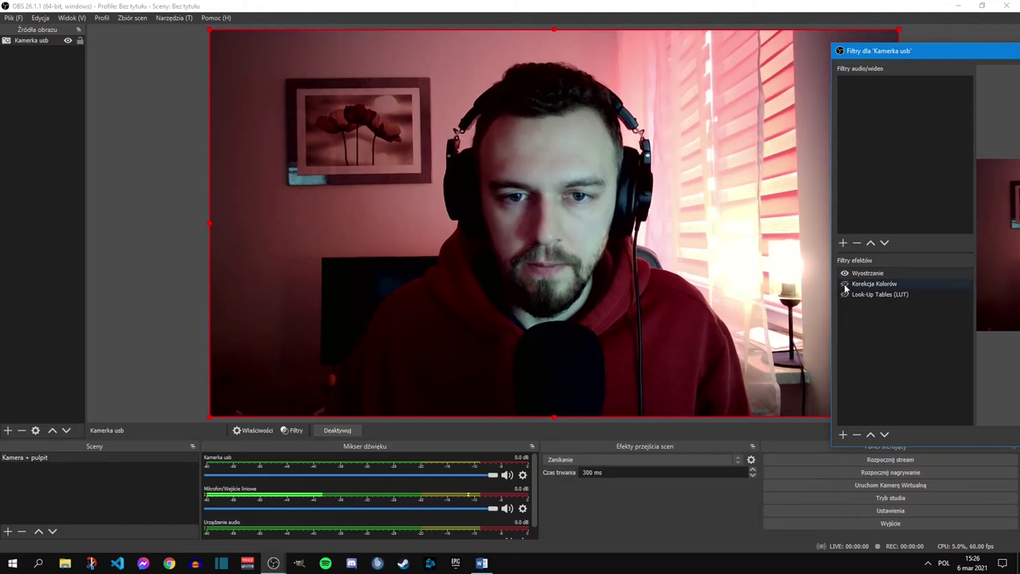
left_click(845, 295)
left_click(846, 295)
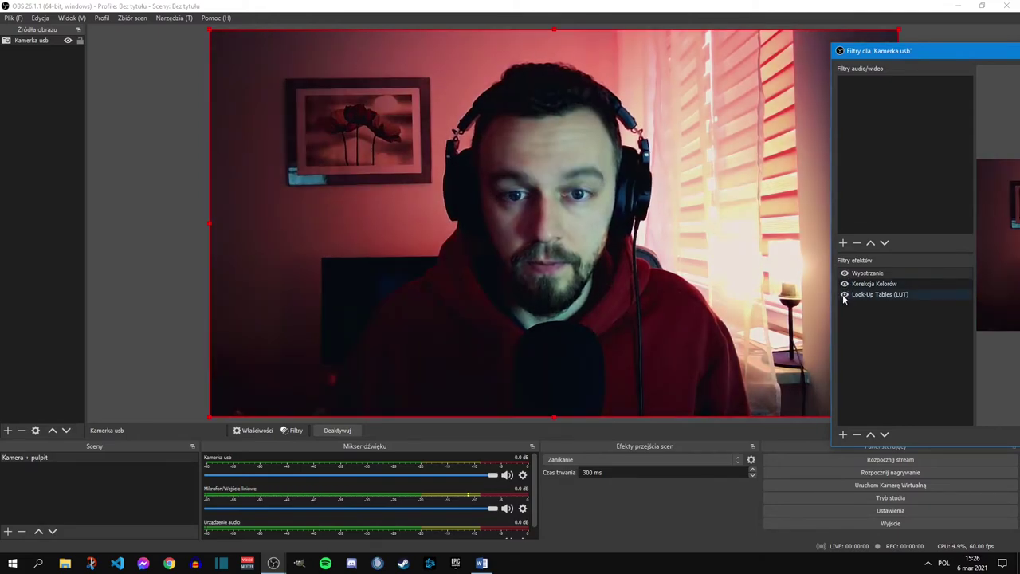
left_click_drag(924, 57, 297, 40)
left_click(678, 424)
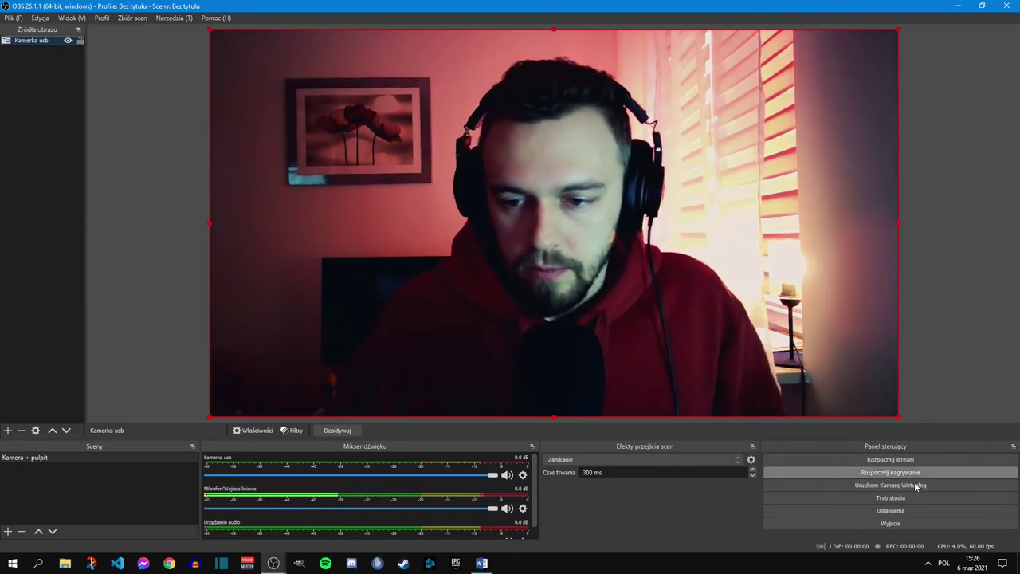
Start the virtual camera and minimize the OBS window.
left_click(875, 486)
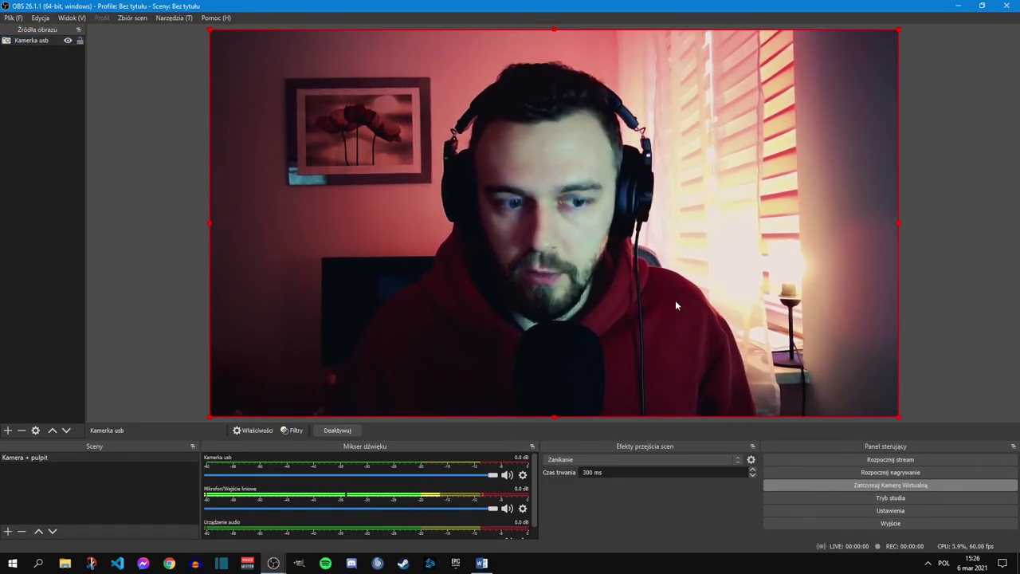
left_click(960, 6)
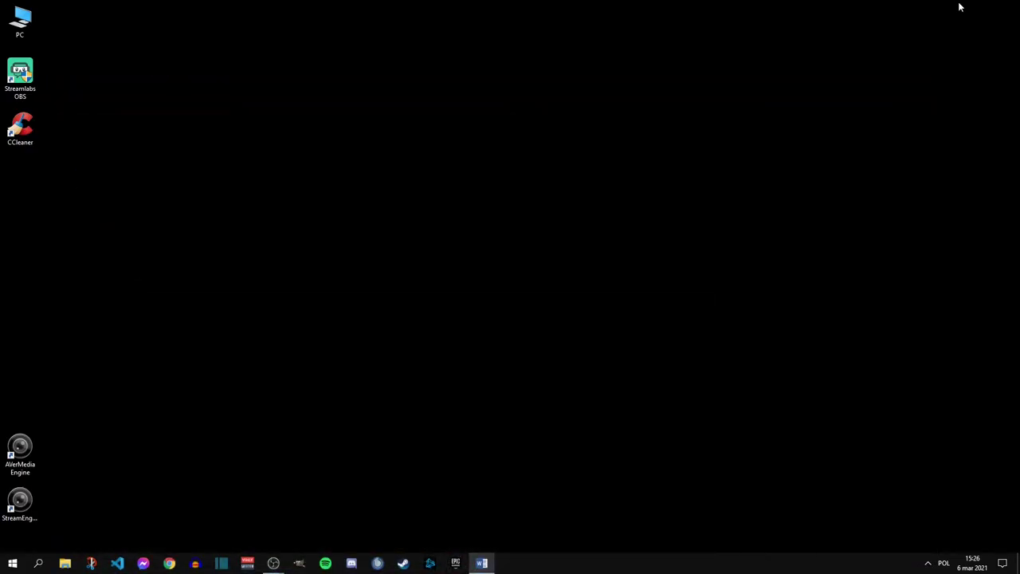
Search for Skype in Windows and launch the app.
left_click(13, 564)
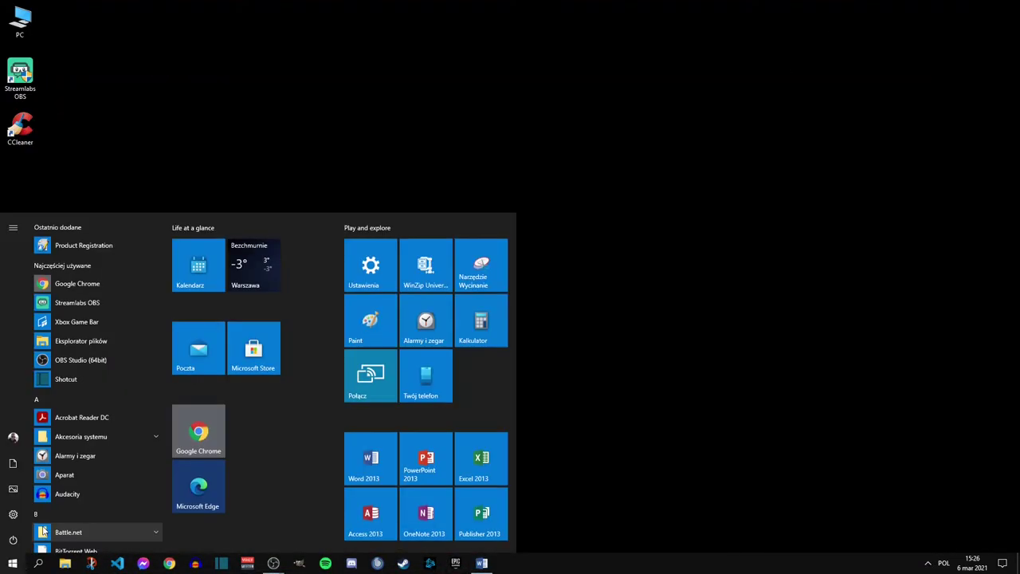
left_click(44, 529)
key("super")
type("skype")
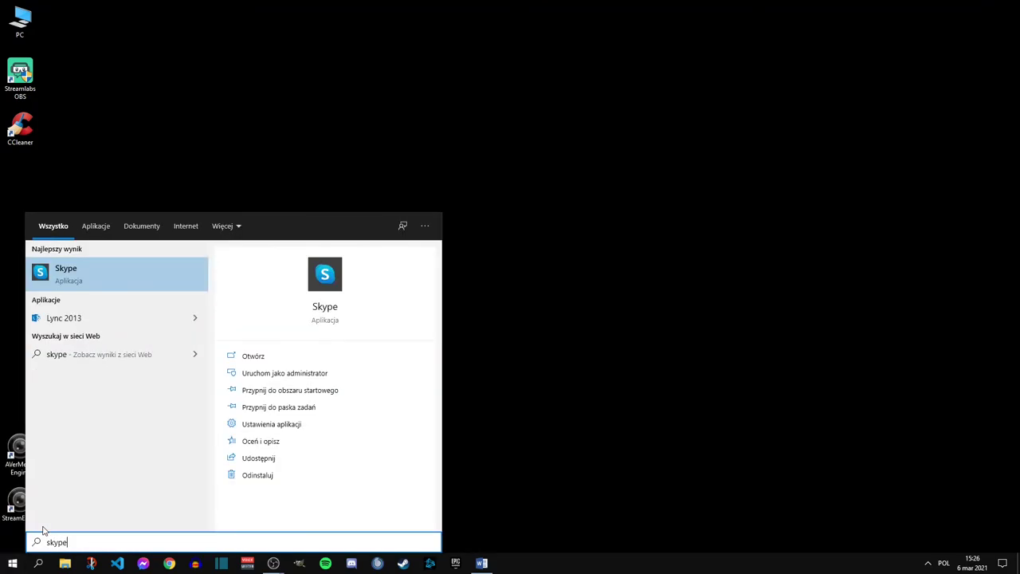
left_click(104, 281)
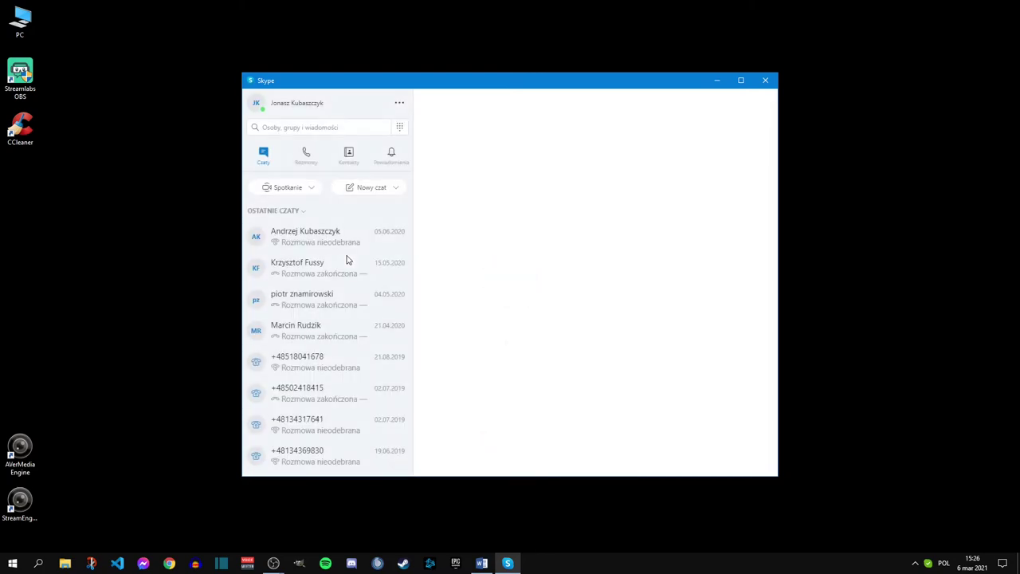
Open the audio and video page of the Skype settings.
left_click(400, 104)
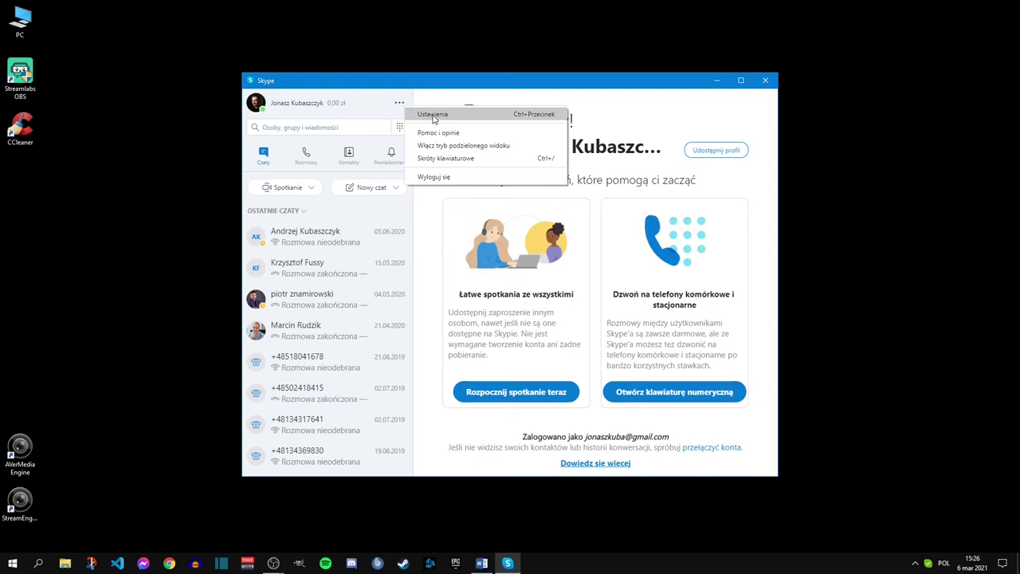
left_click(433, 116)
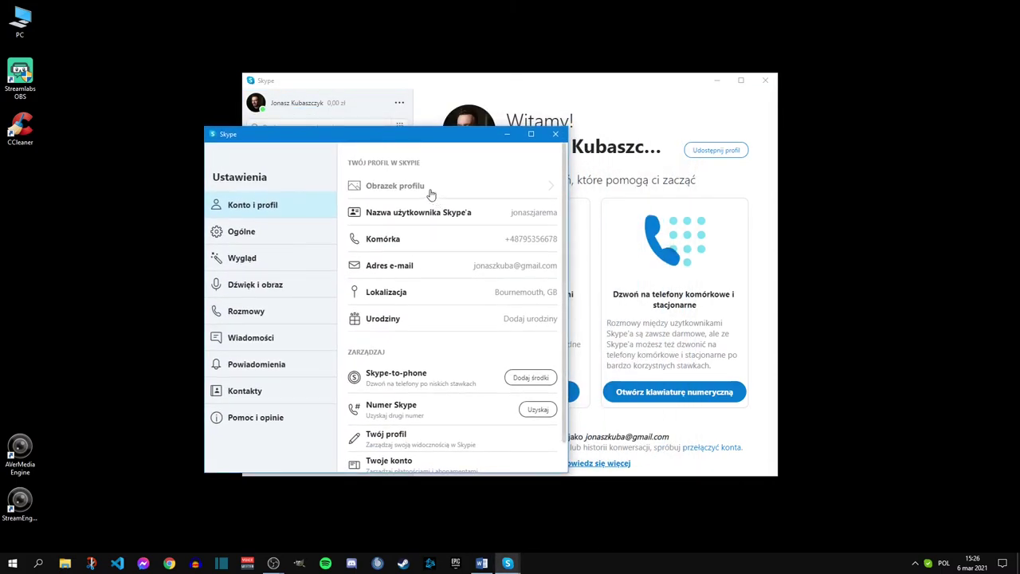
left_click(258, 289)
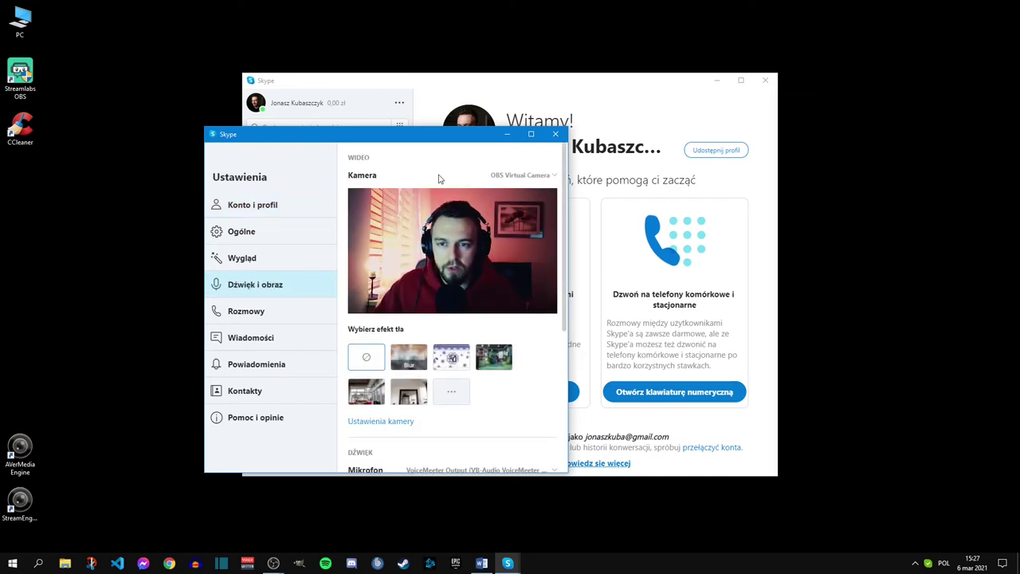
Switch the Skype camera to Live Streamer CAM 313 and back to OBS Virtual Camera.
left_click(539, 178)
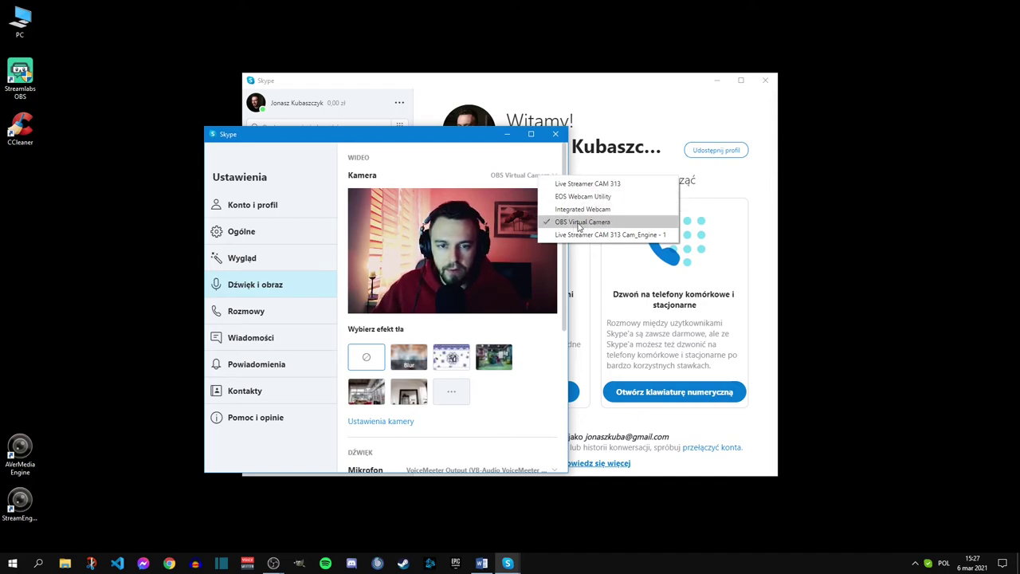
left_click(568, 183)
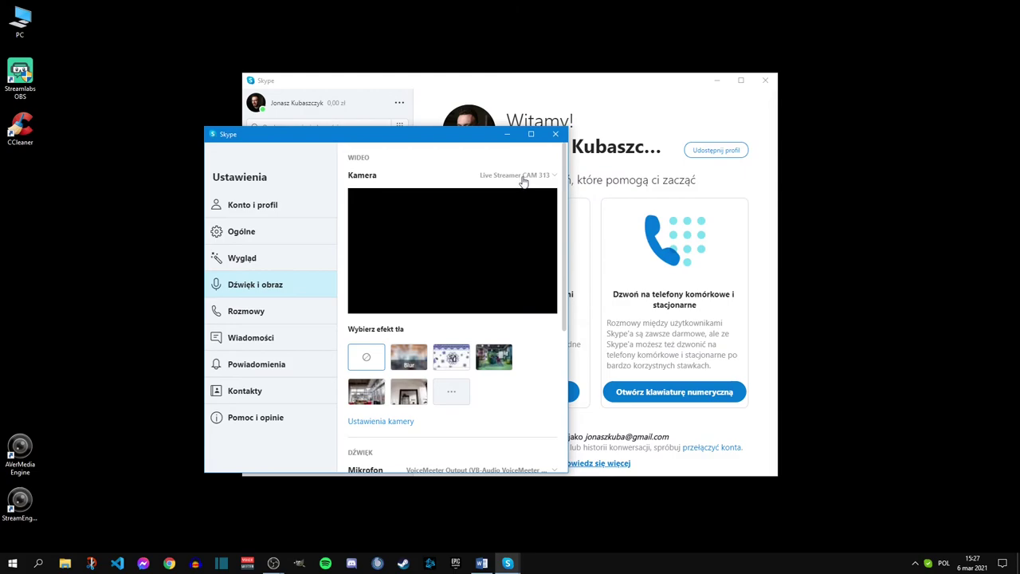
left_click(524, 180)
left_click(560, 224)
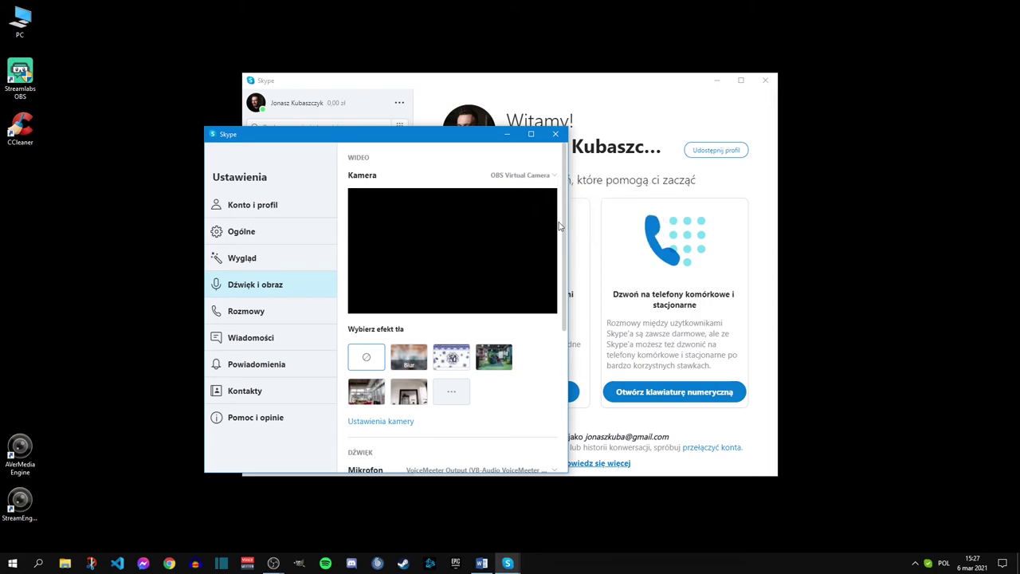